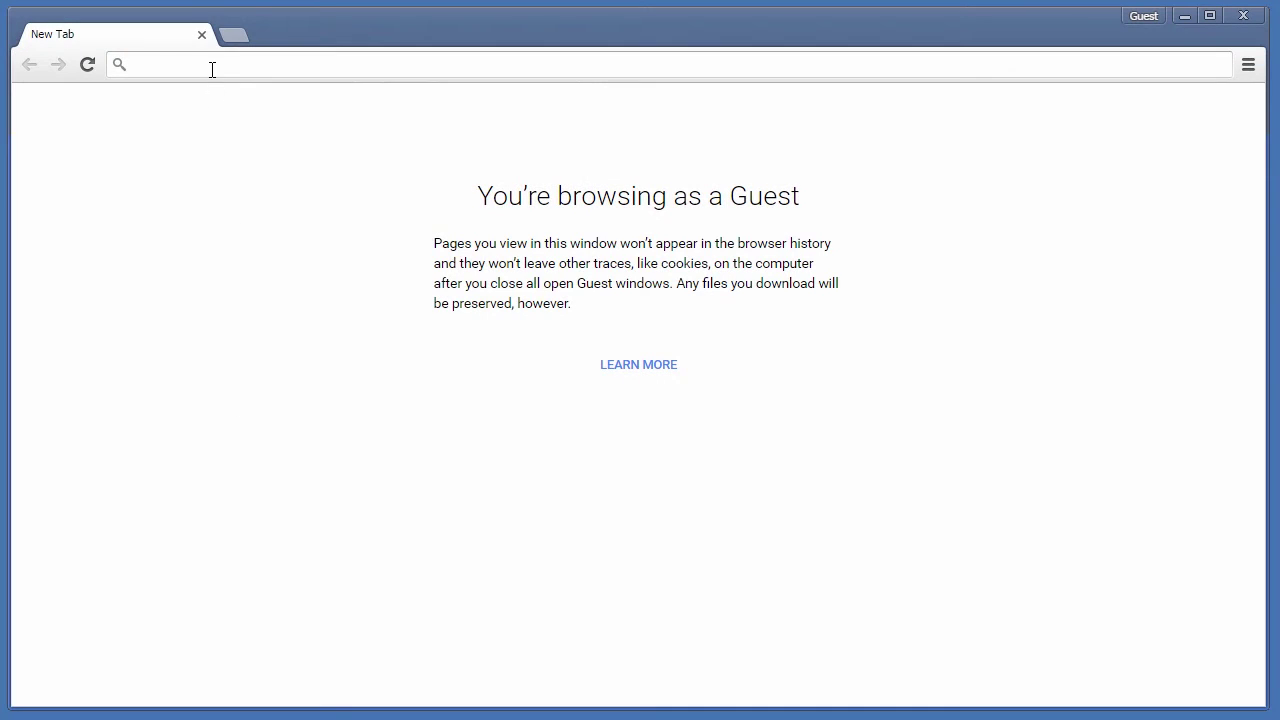
- Load comsol.com/product-download and scroll down to the login form
text(comsol.com/pro)
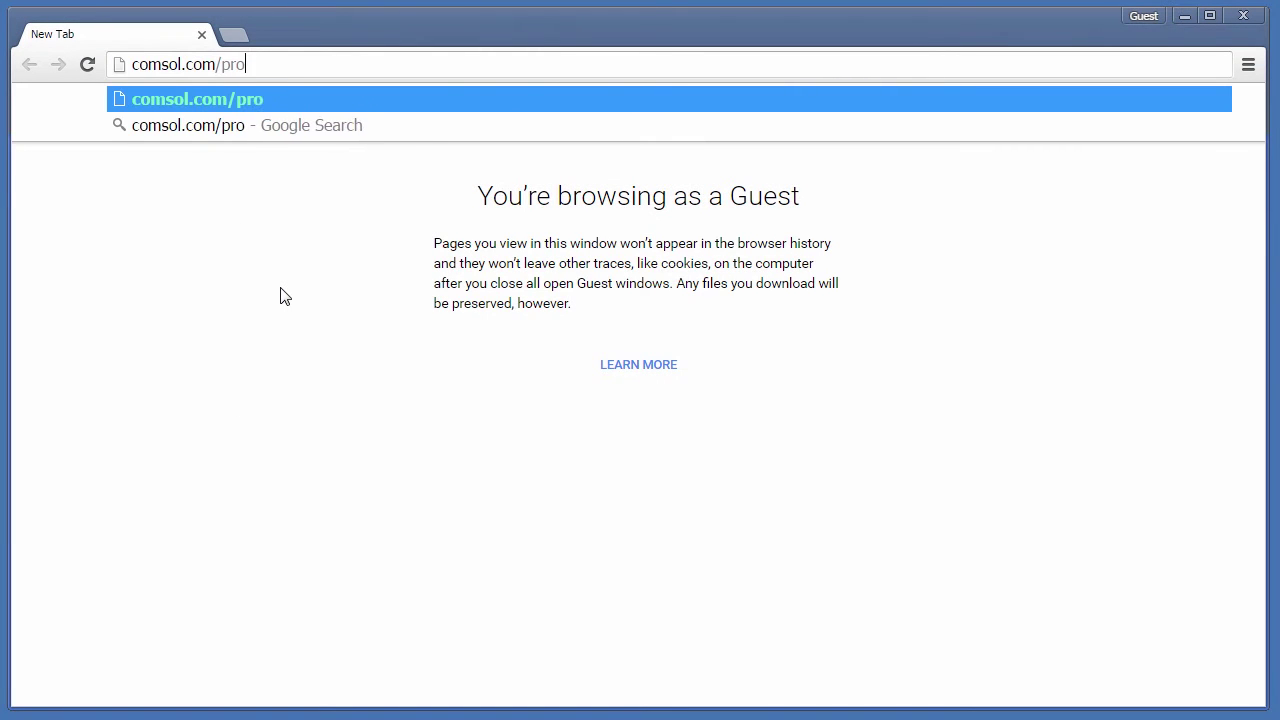
text(duct-download)
key(Return)
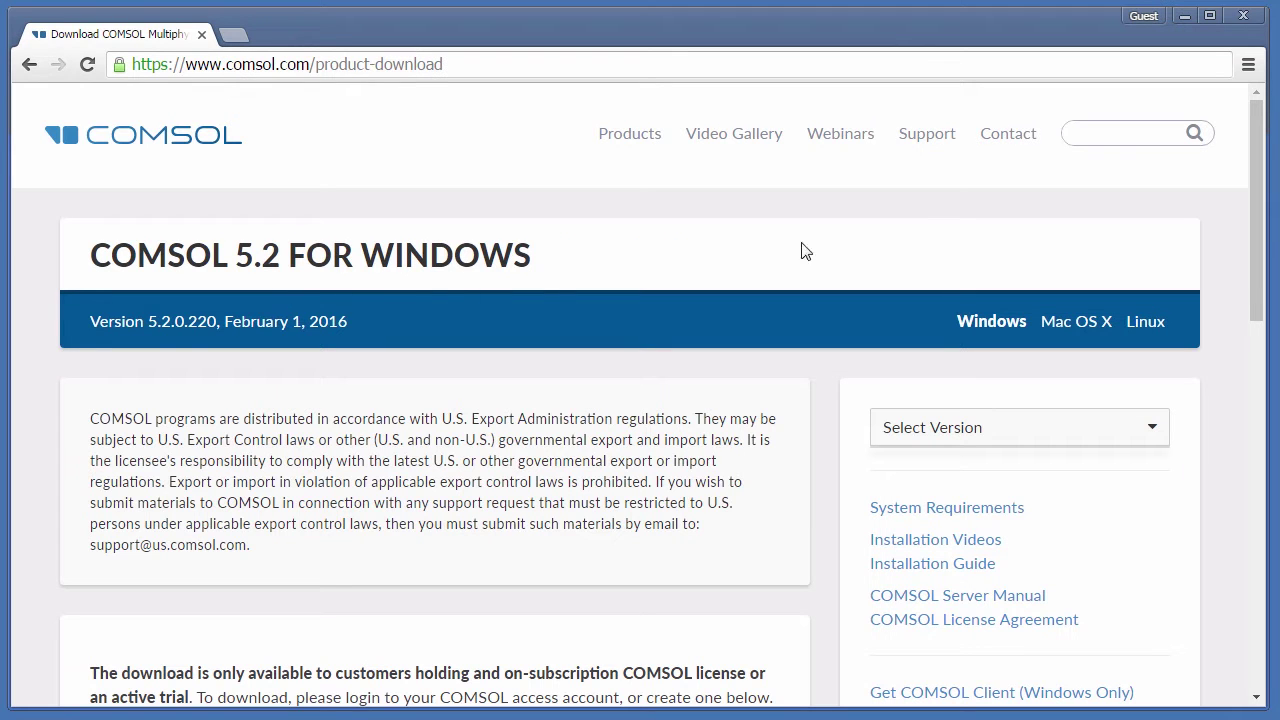
drag(1256, 210, 1243, 400)
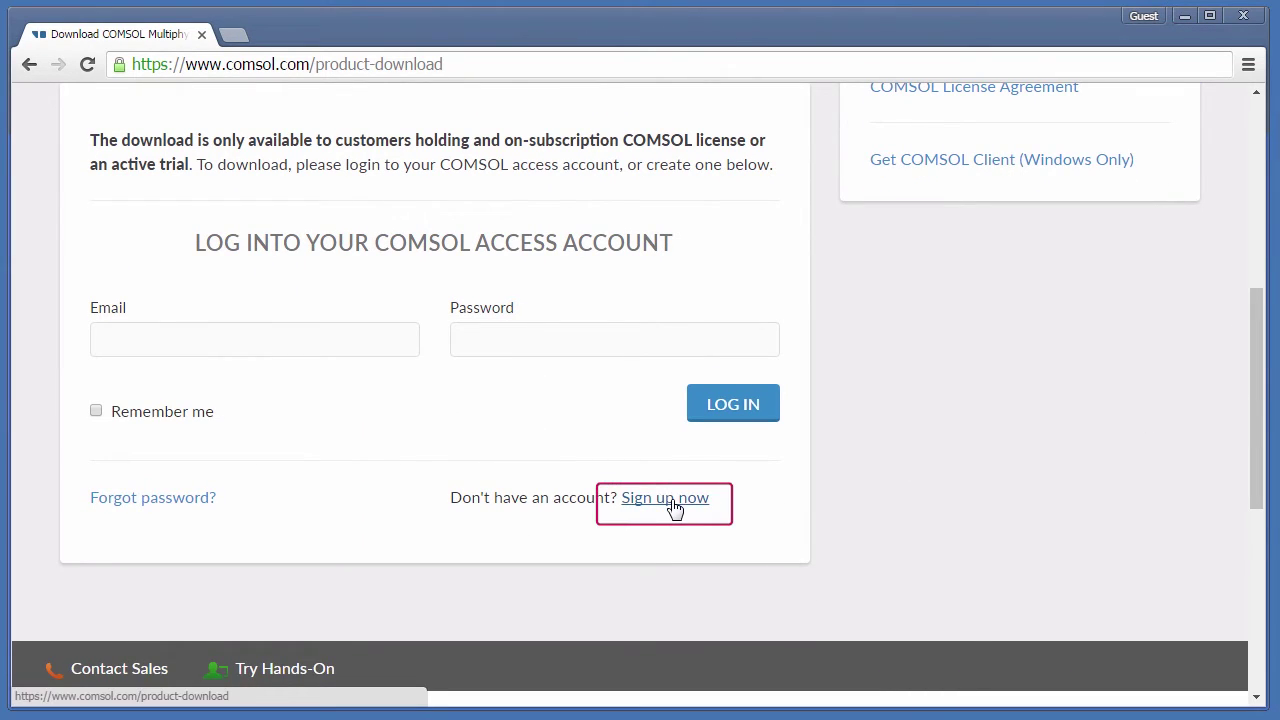
- Log in to COMSOL Access with the account e-mail and password
click(309, 337)
text(example@comsol.com)
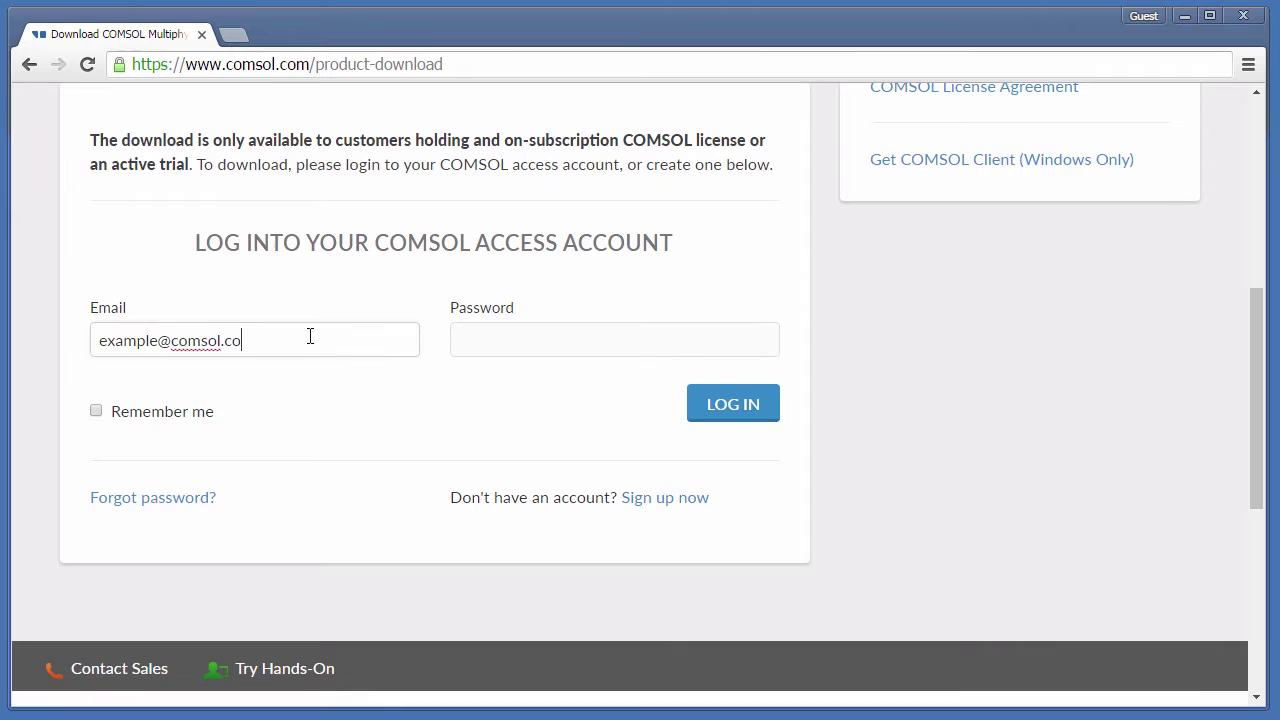
click(483, 346)
text(***************)
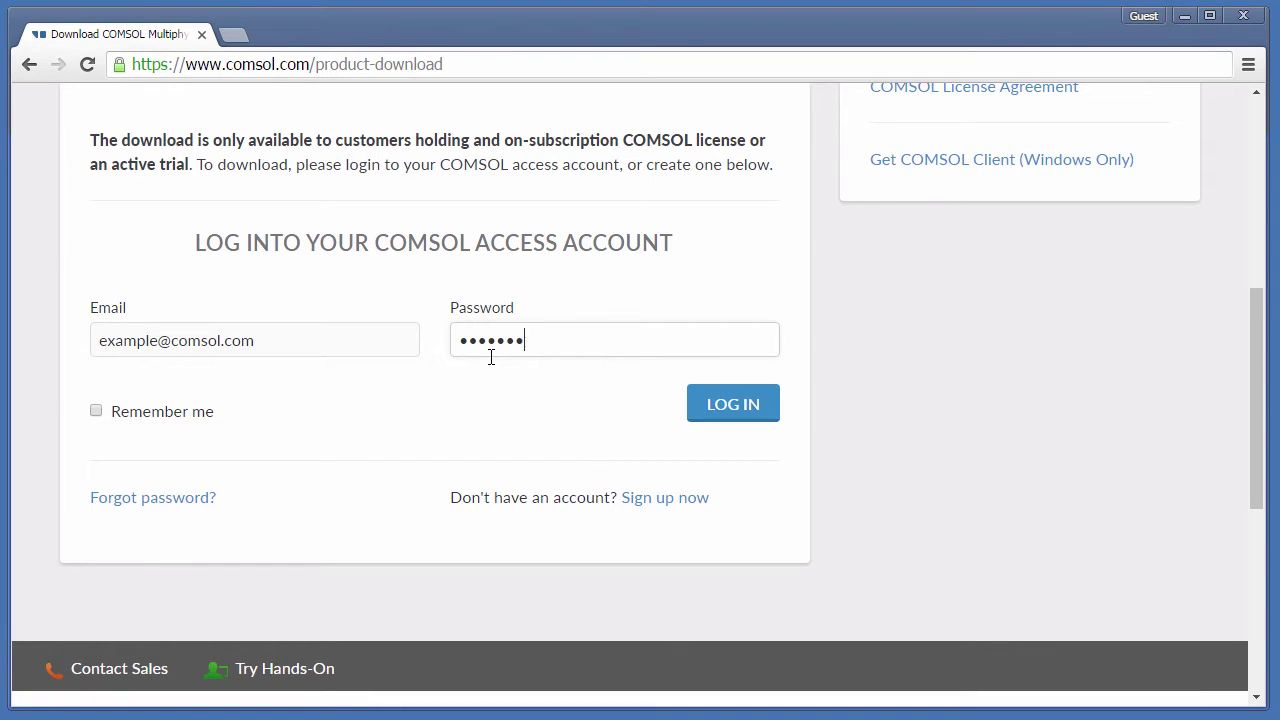
click(731, 417)
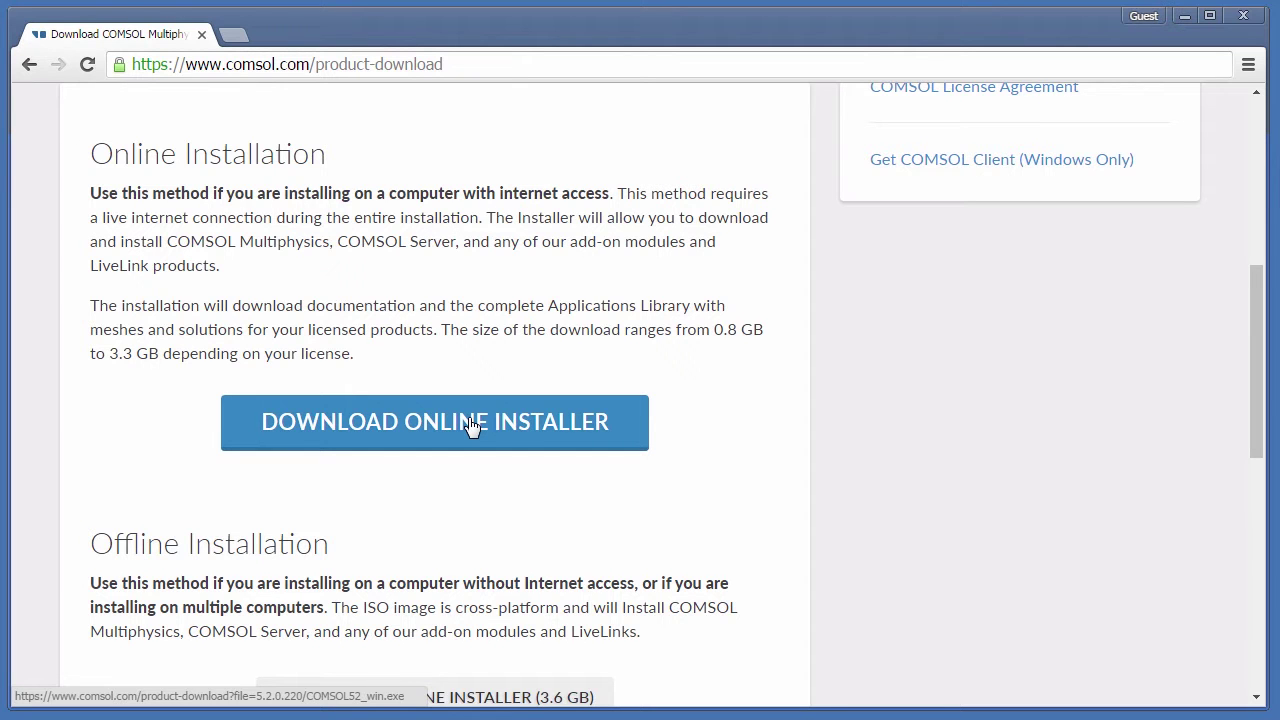
- Download the COMSOL 5.2 Windows online installer, COMSOL52_win.exe
drag(1257, 346, 1266, 178)
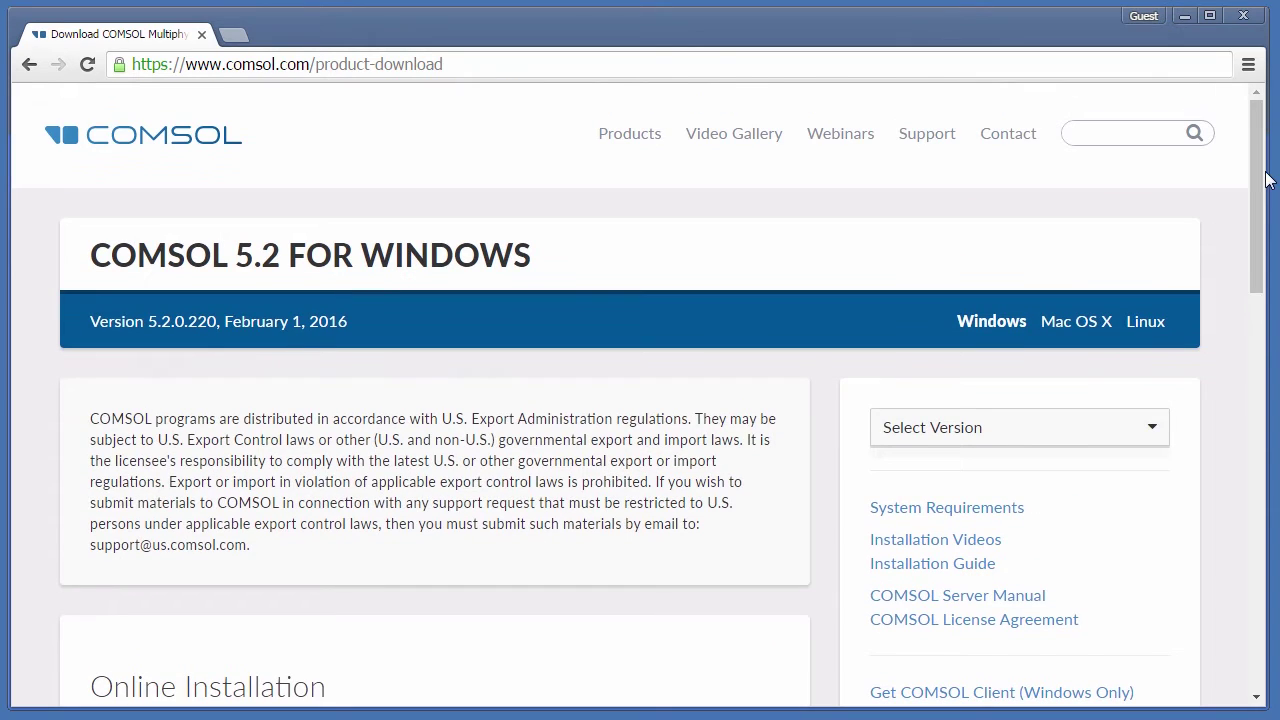
click(984, 442)
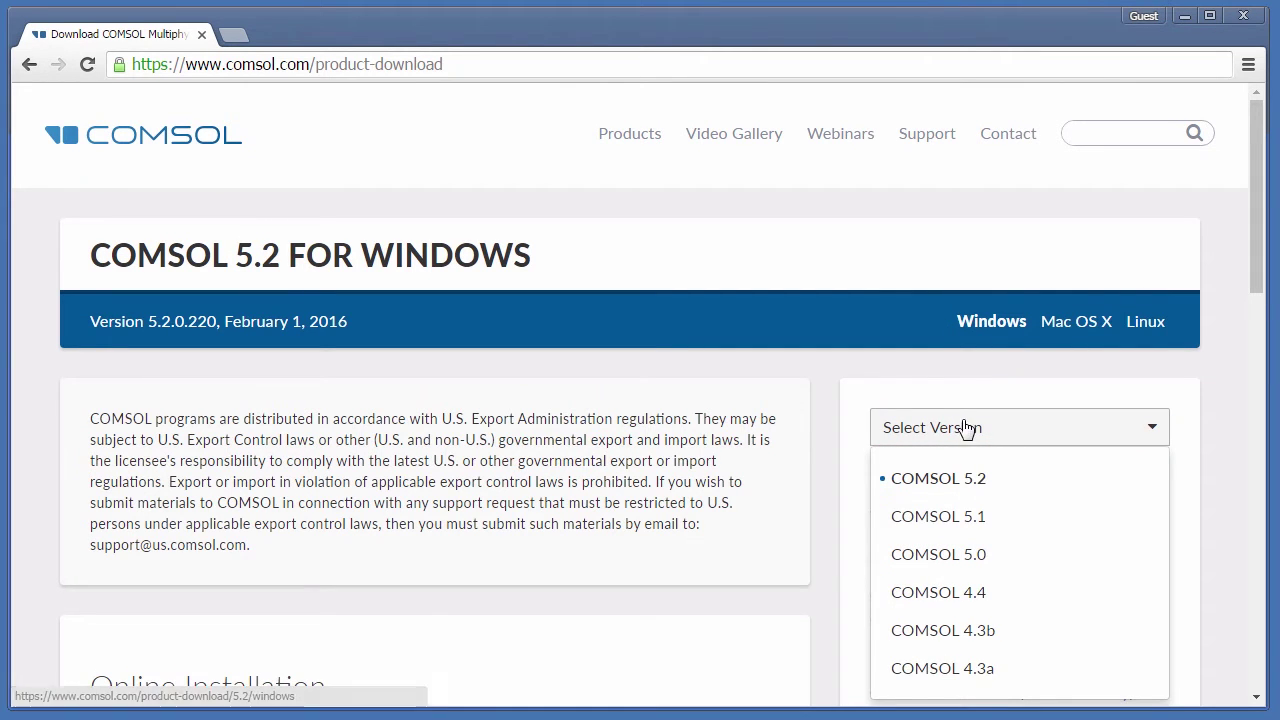
click(966, 436)
drag(1260, 246, 1266, 421)
click(420, 660)
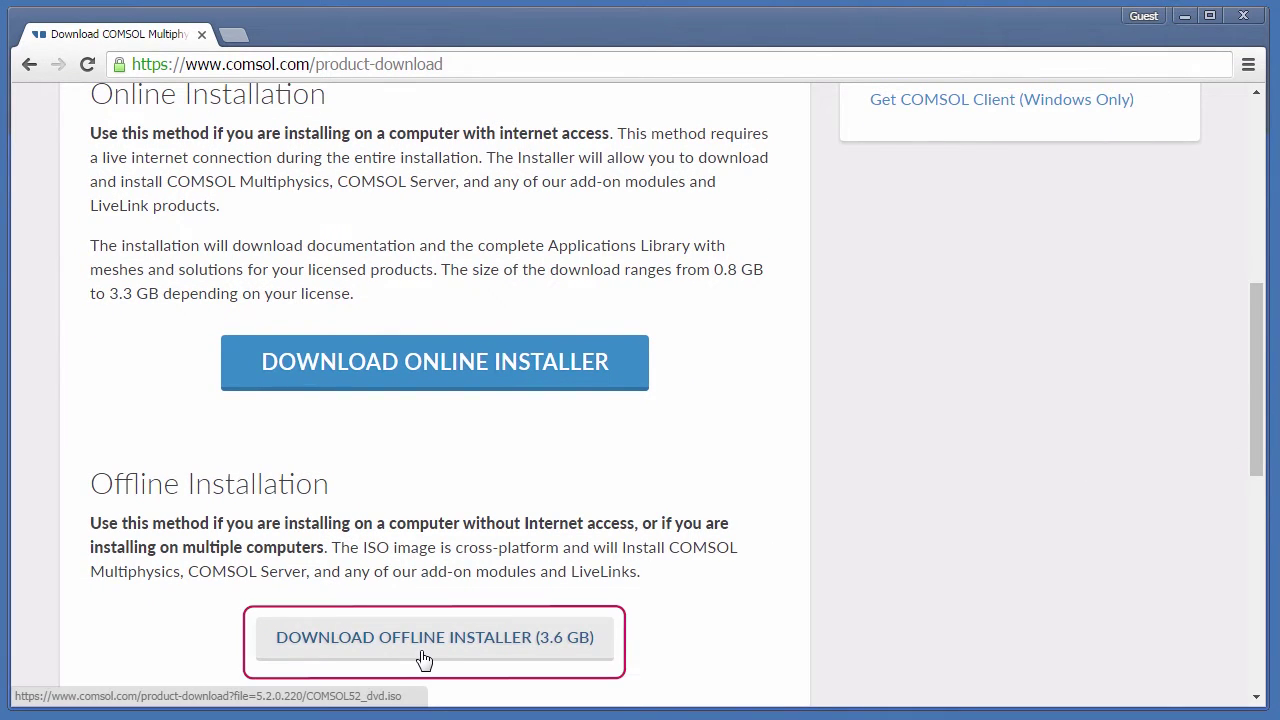
click(424, 380)
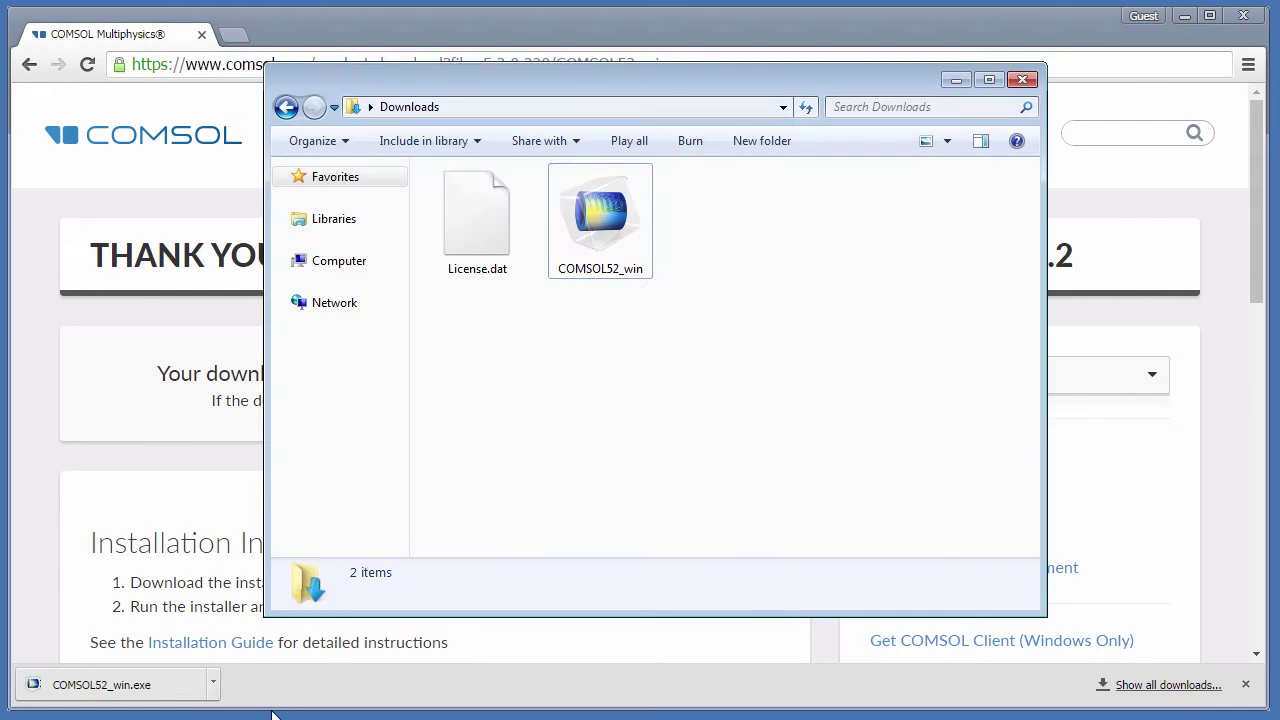
- Run COMSOL52_win from Downloads, confirming Run at the security warning
click(605, 243)
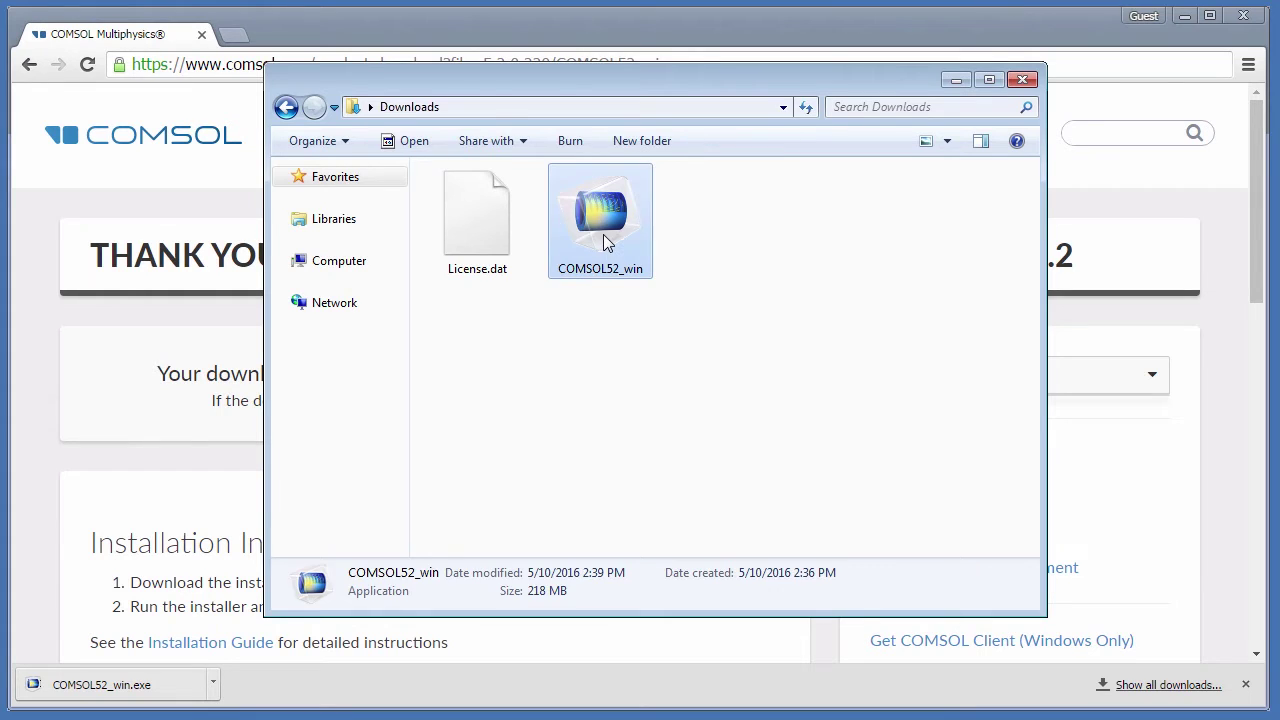
double_click(607, 243)
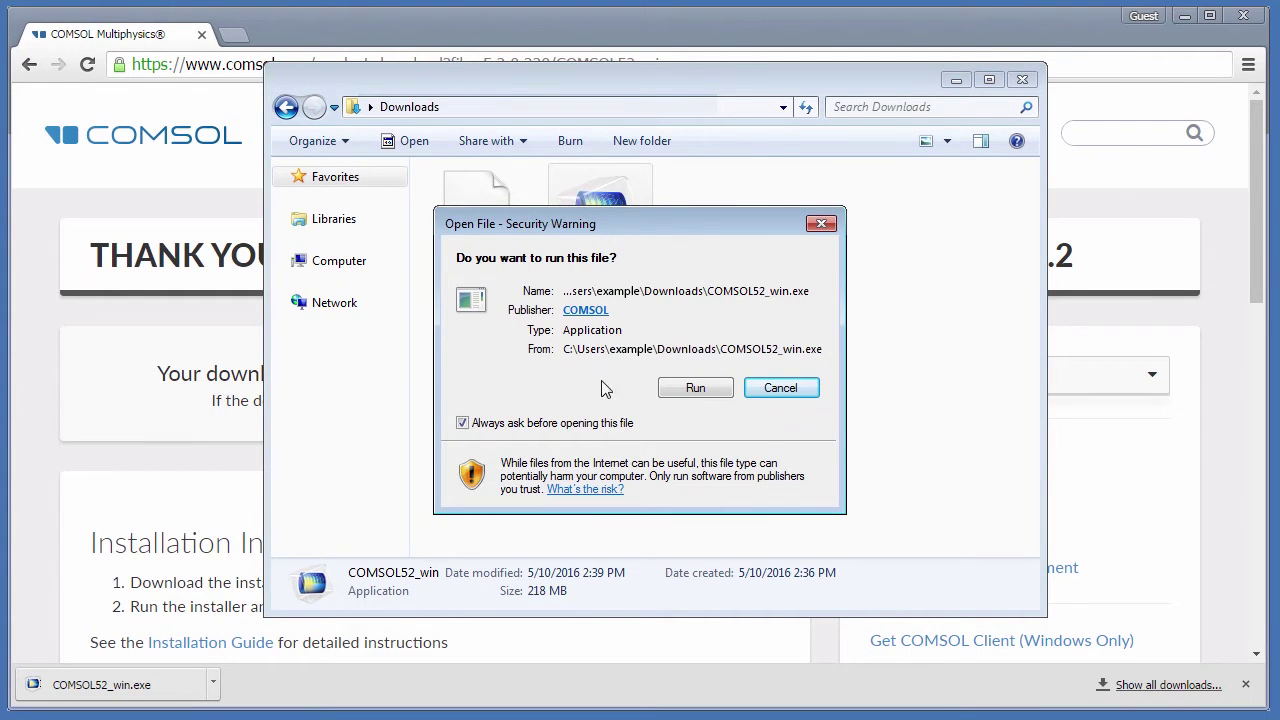
click(670, 393)
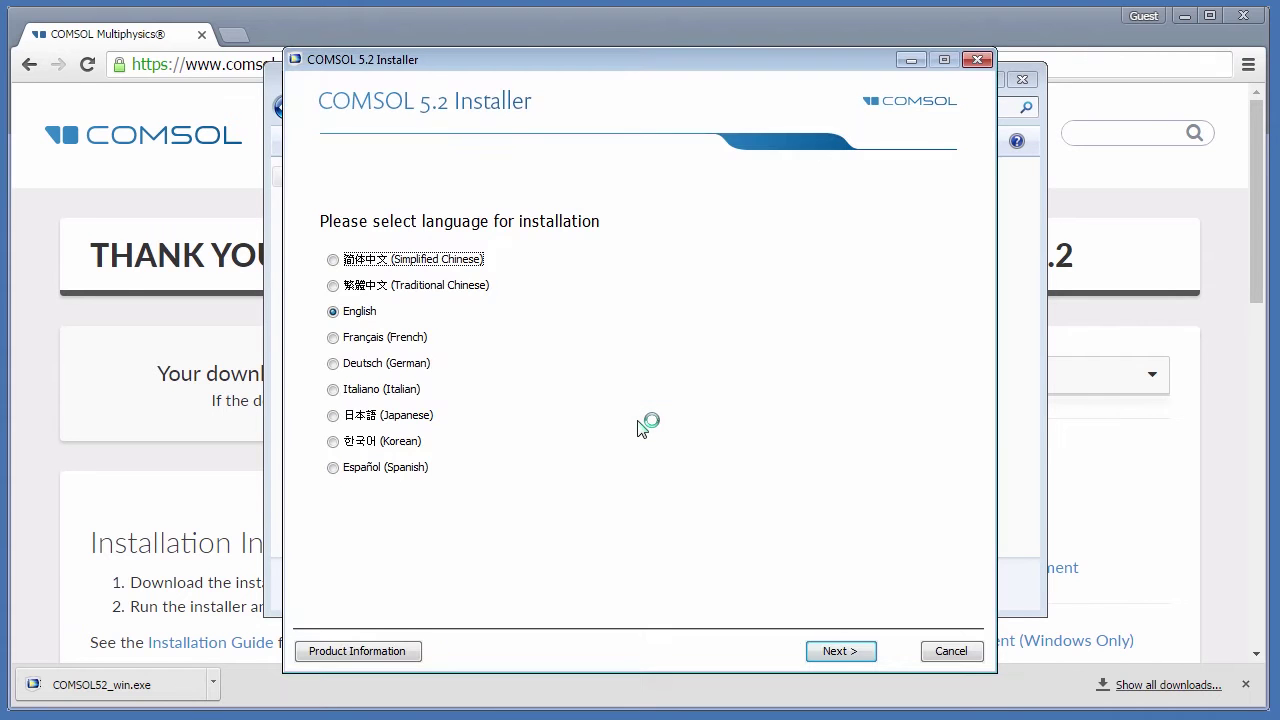
- Choose English and a new COMSOL 5.2 installation, and accept the license agreement
click(838, 654)
click(446, 290)
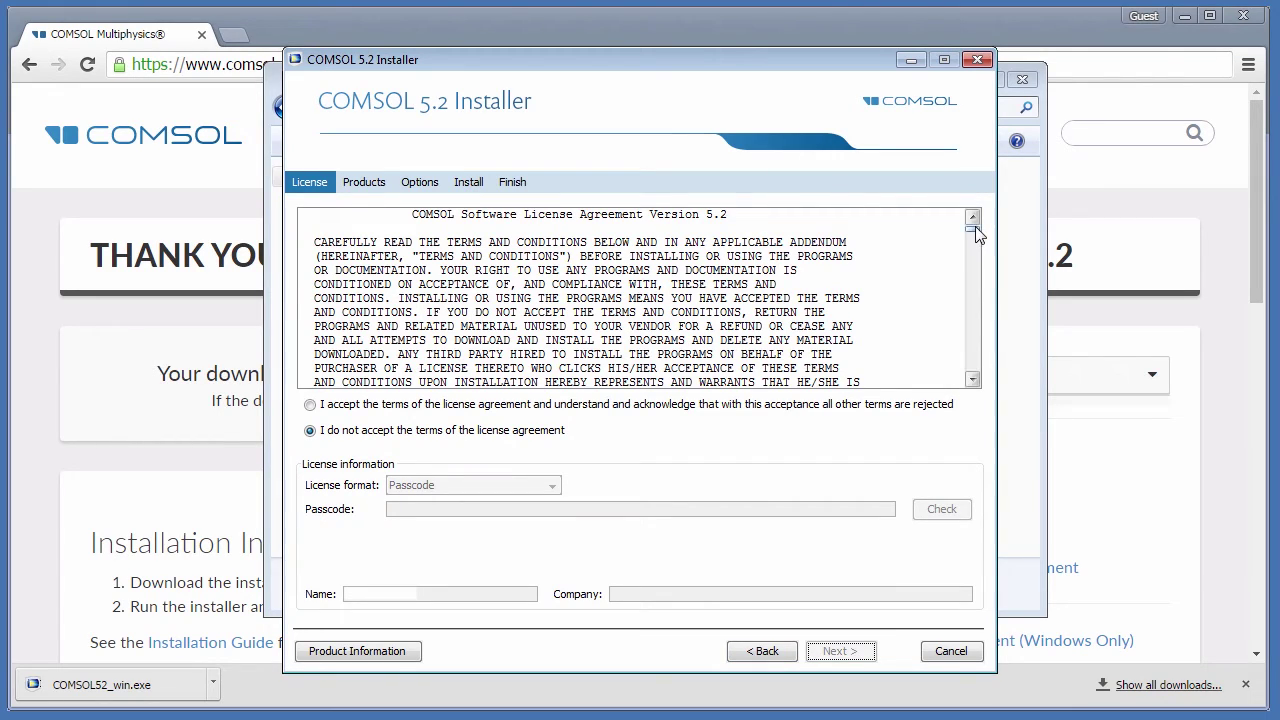
scroll(975, 287, down, 10)
scroll(972, 330, down, 10)
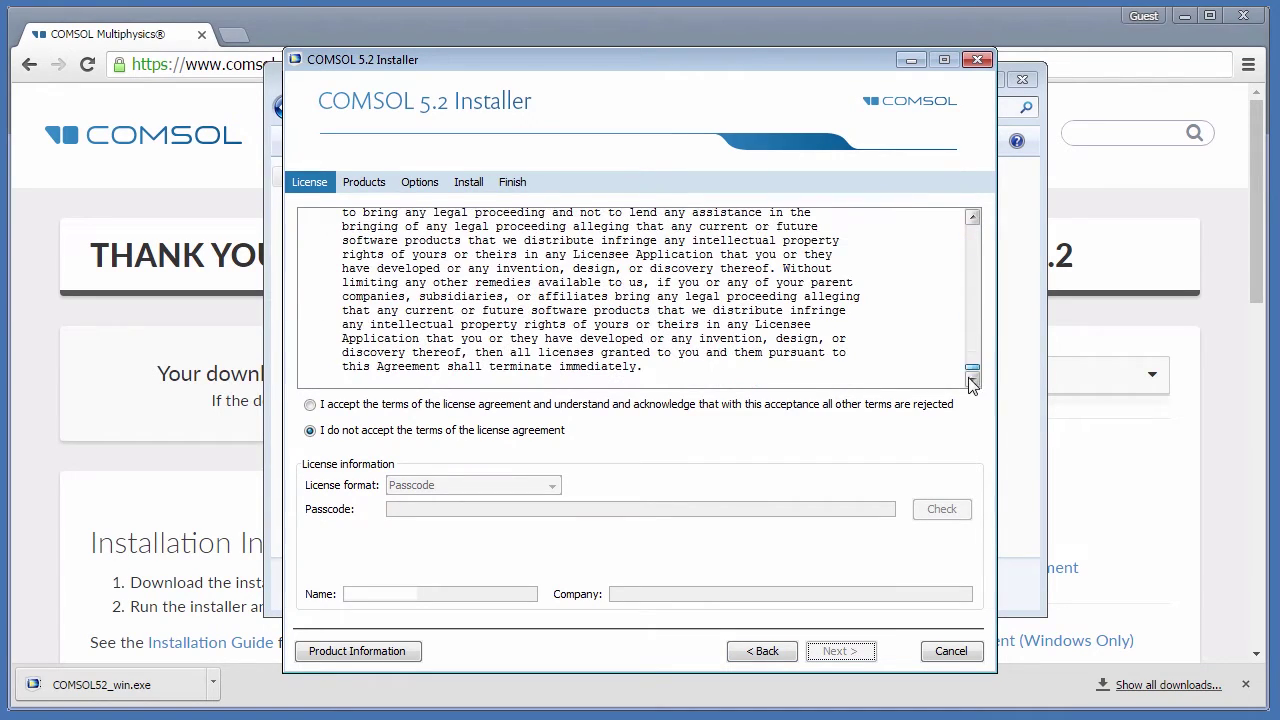
click(312, 406)
- Use License.dat from Downloads as the license file, enter the user's name, and continue
click(533, 488)
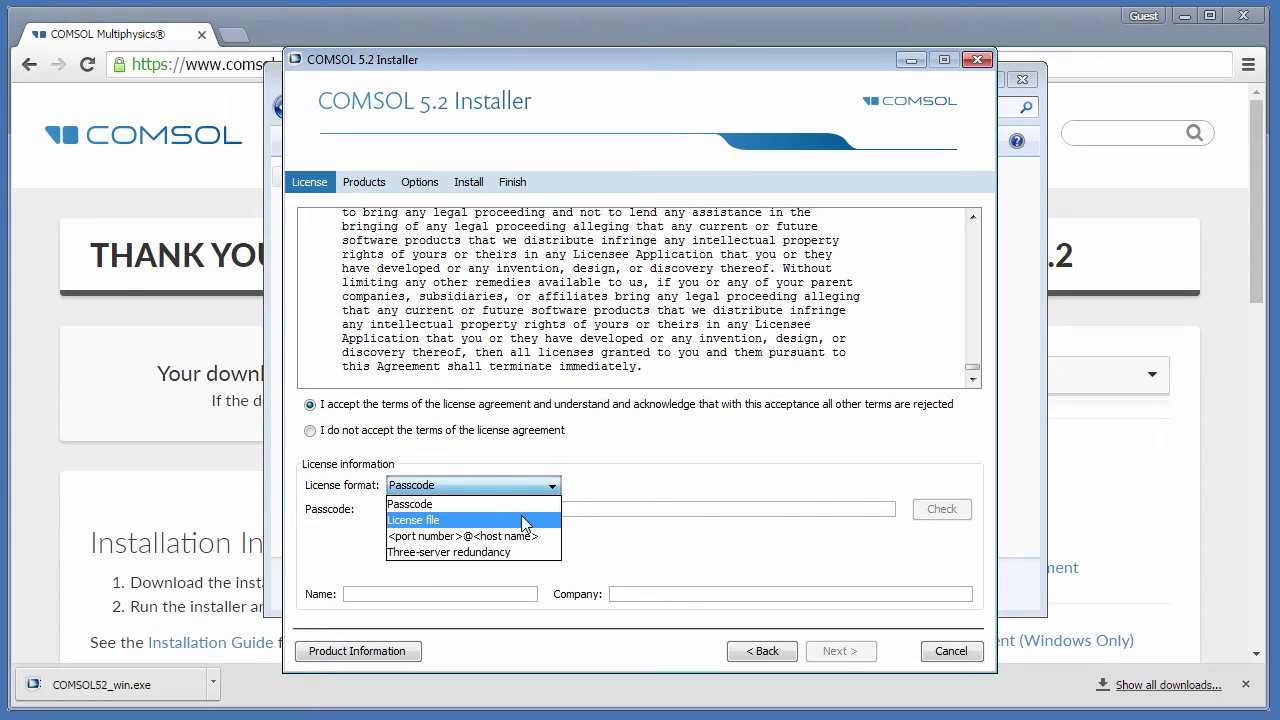
click(524, 514)
click(840, 514)
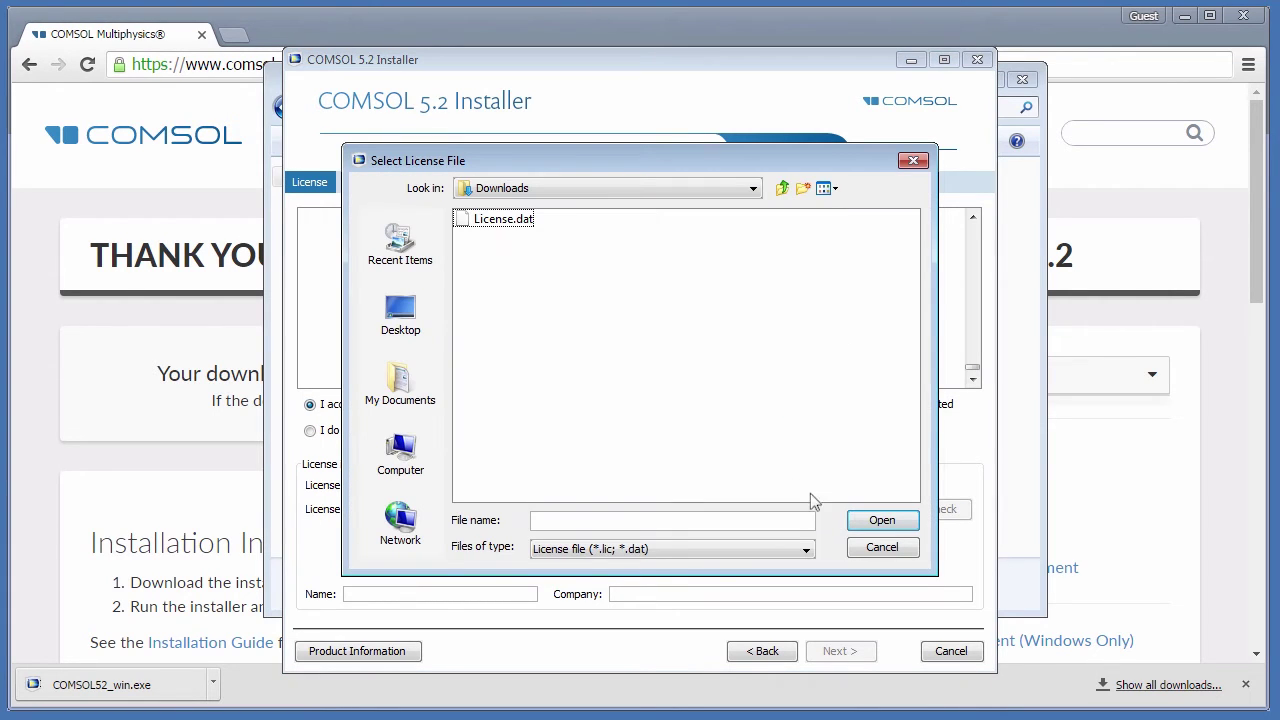
click(505, 221)
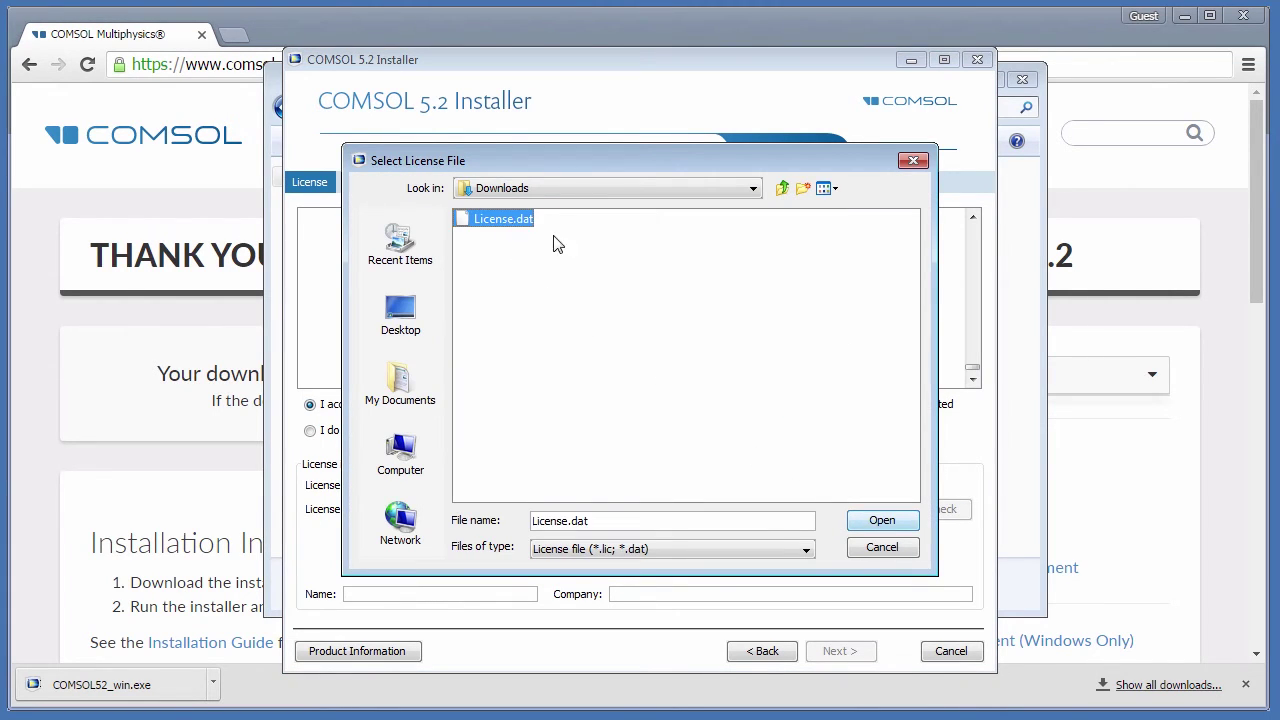
click(876, 522)
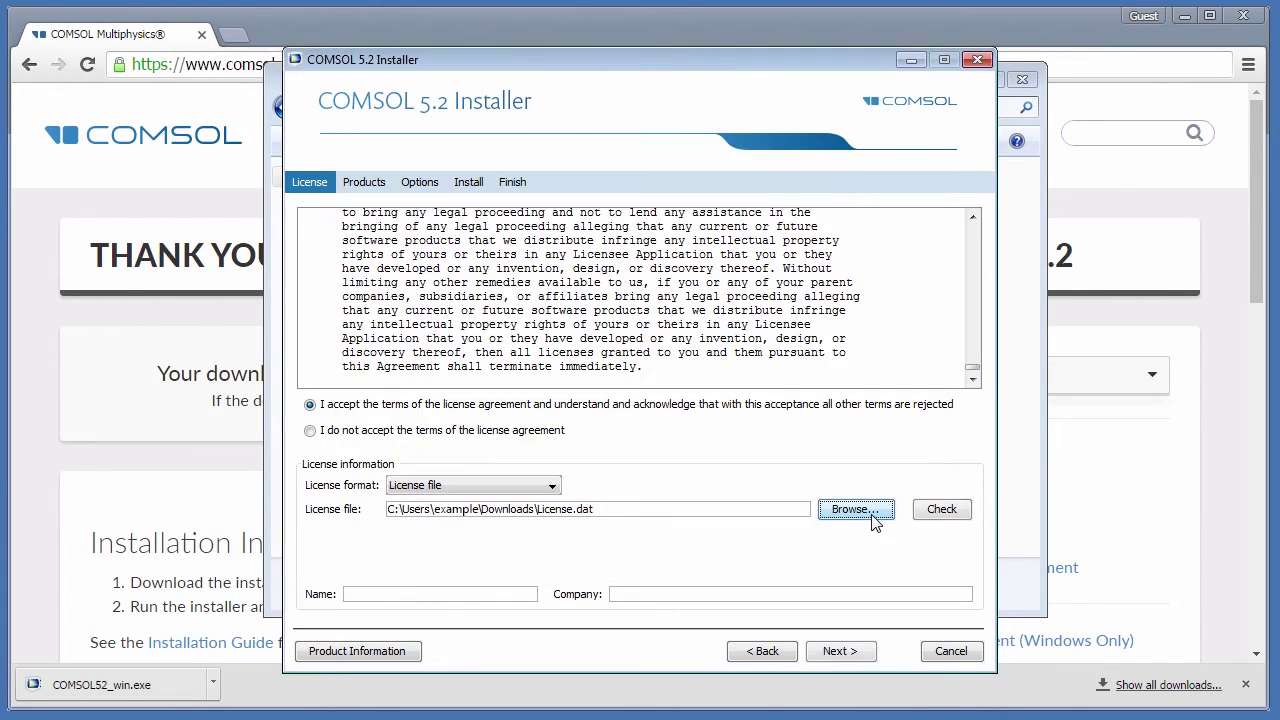
click(528, 592)
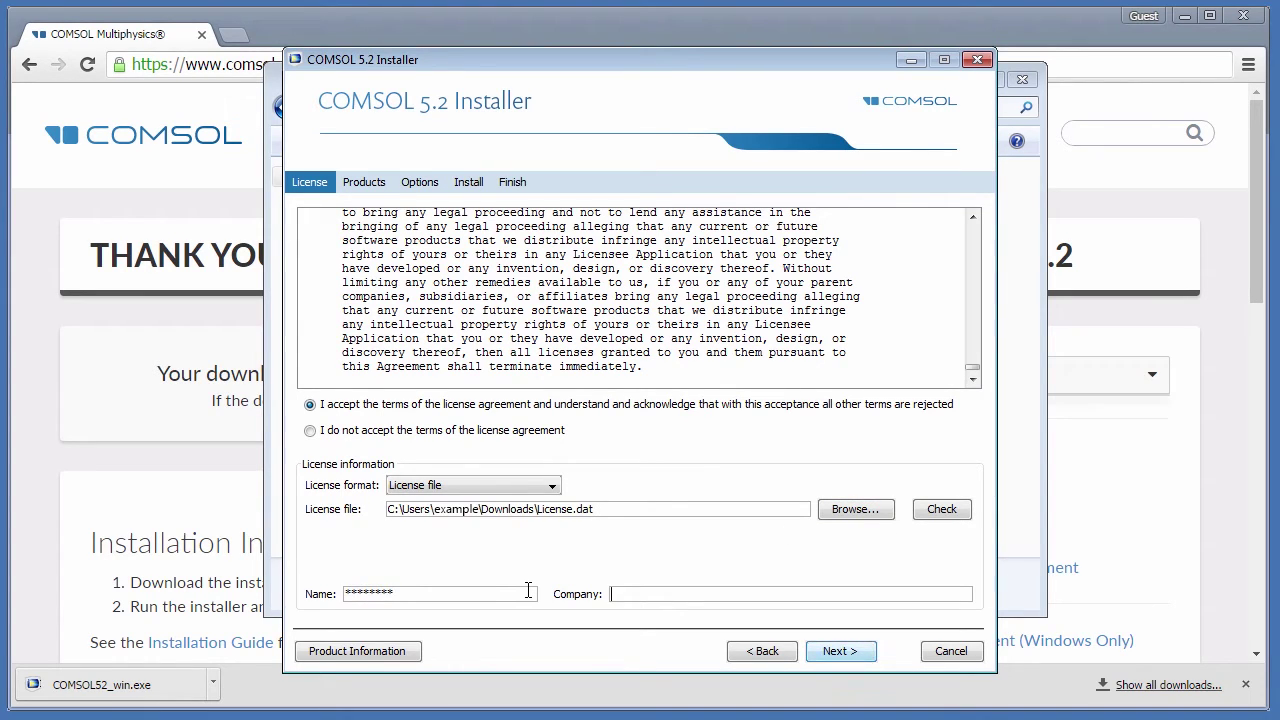
text(****)
click(829, 651)
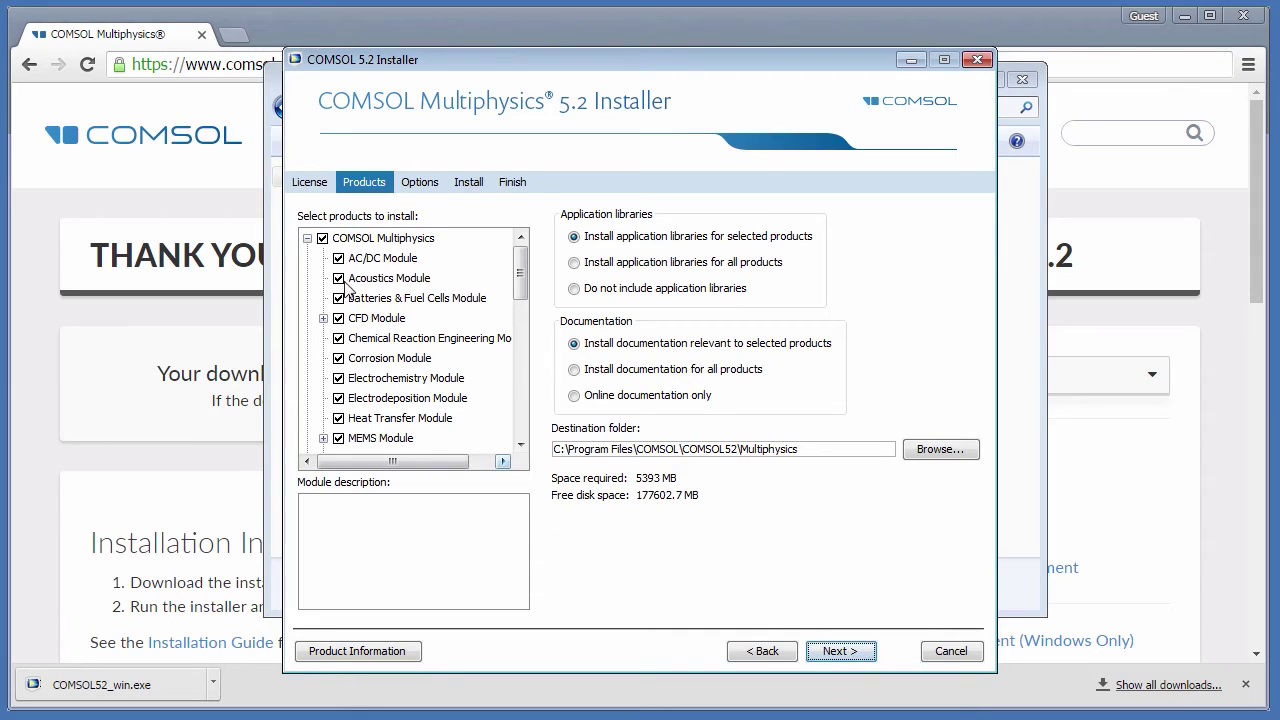
- Uncheck COMSOL Multiphysics so only License Manager (30.4 MB) remains selected
click(307, 238)
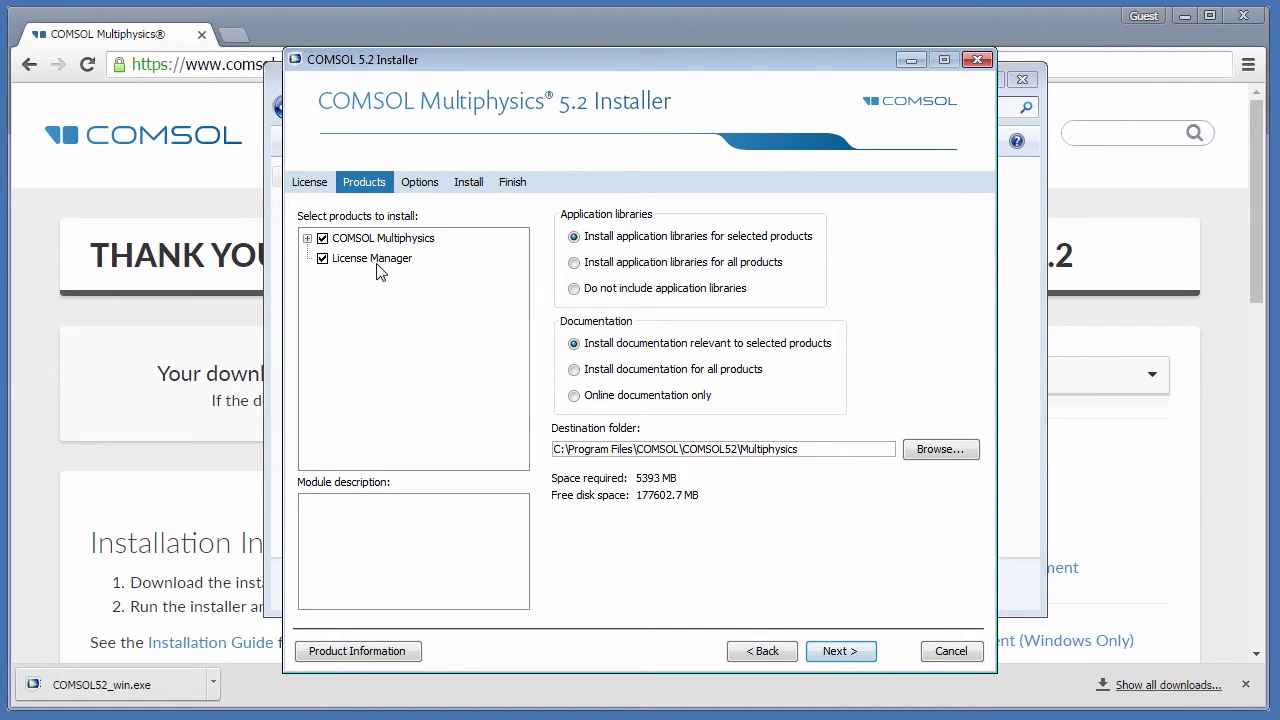
click(322, 260)
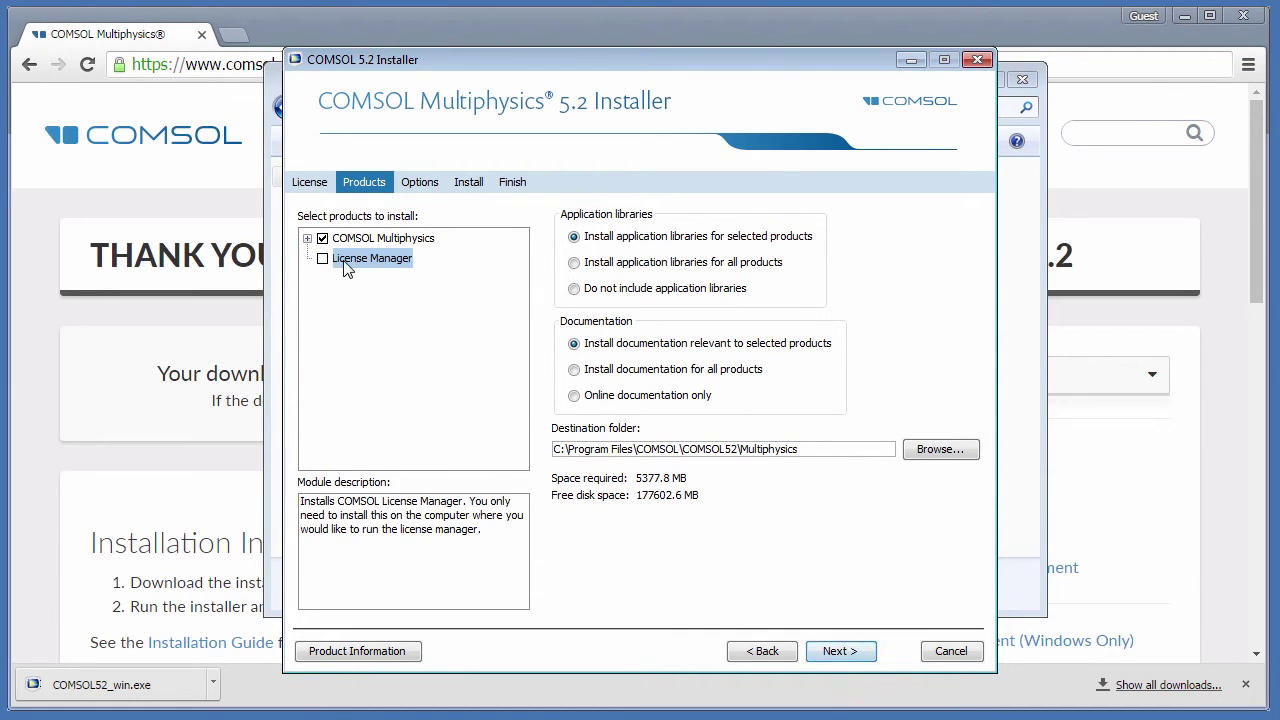
click(322, 260)
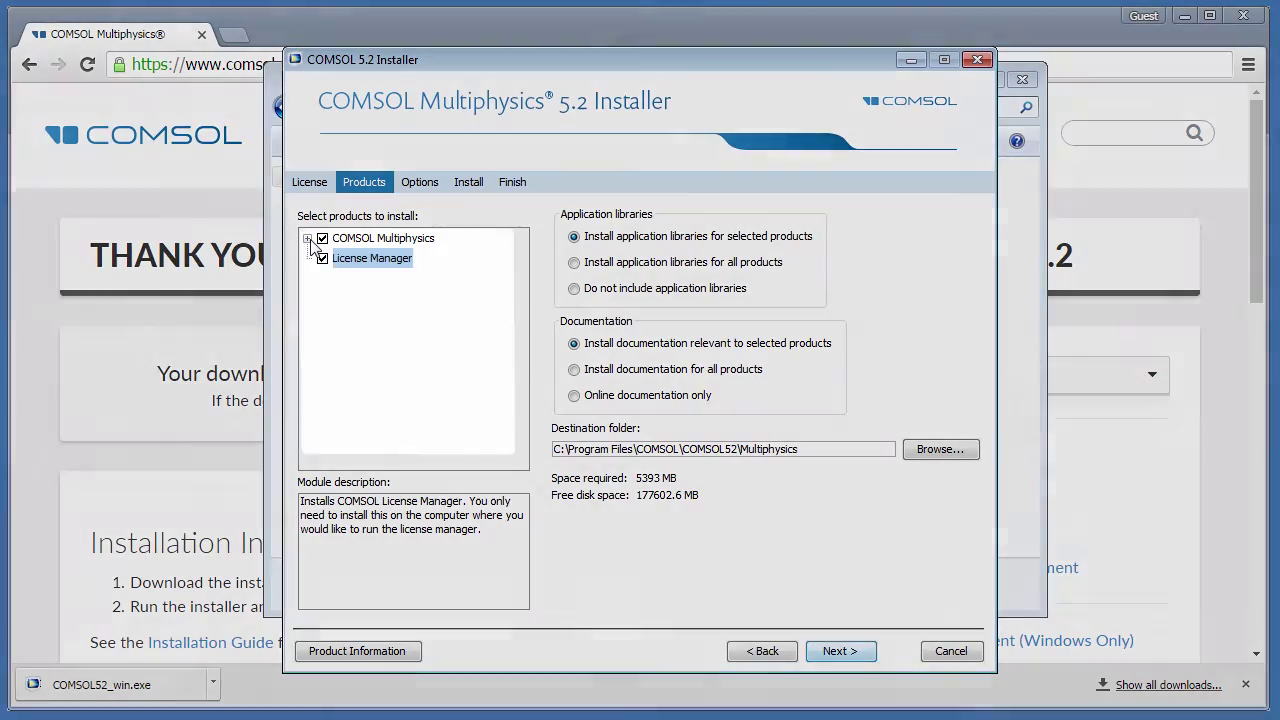
click(308, 238)
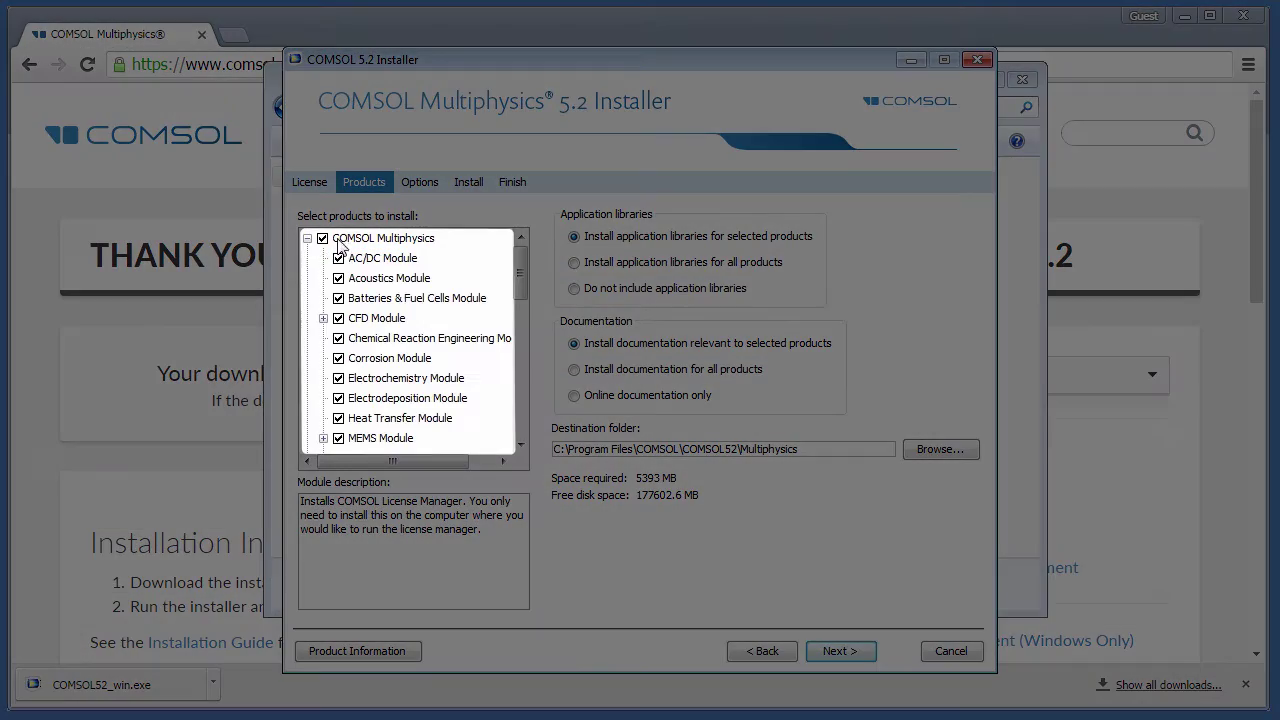
click(308, 238)
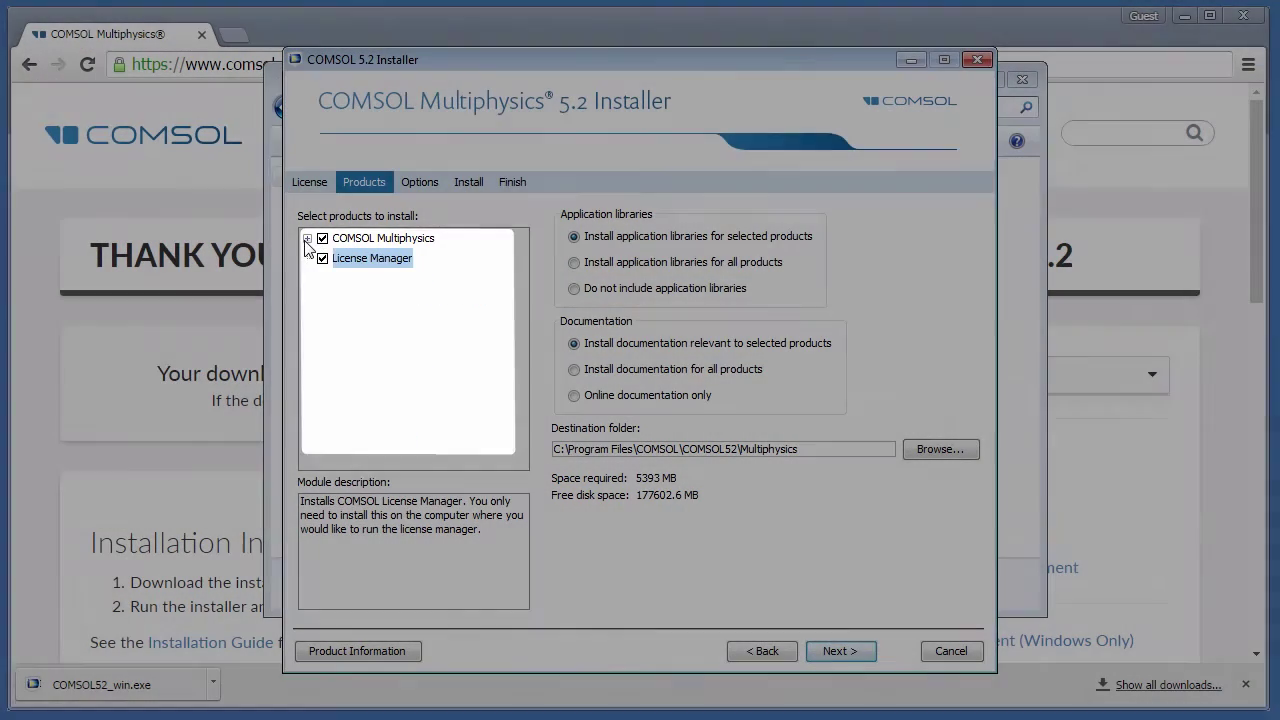
click(322, 239)
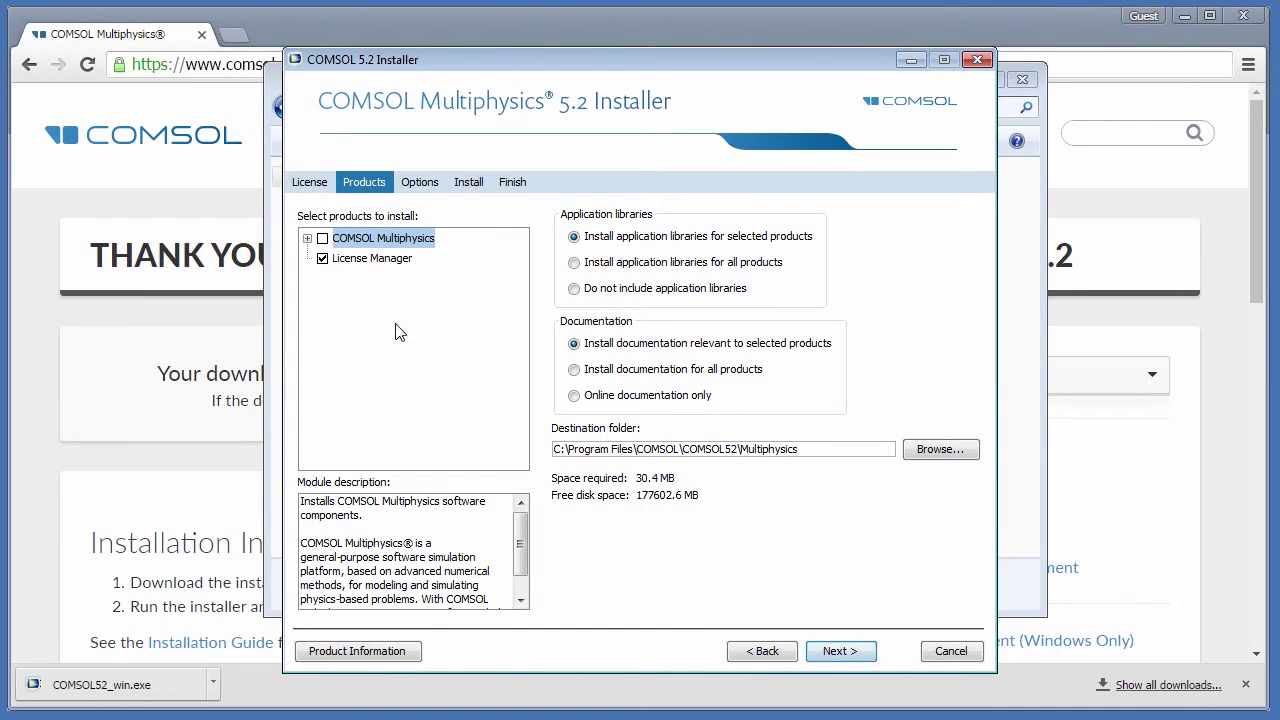
- Accept the default installation options and proceed to the License Manager page
click(852, 656)
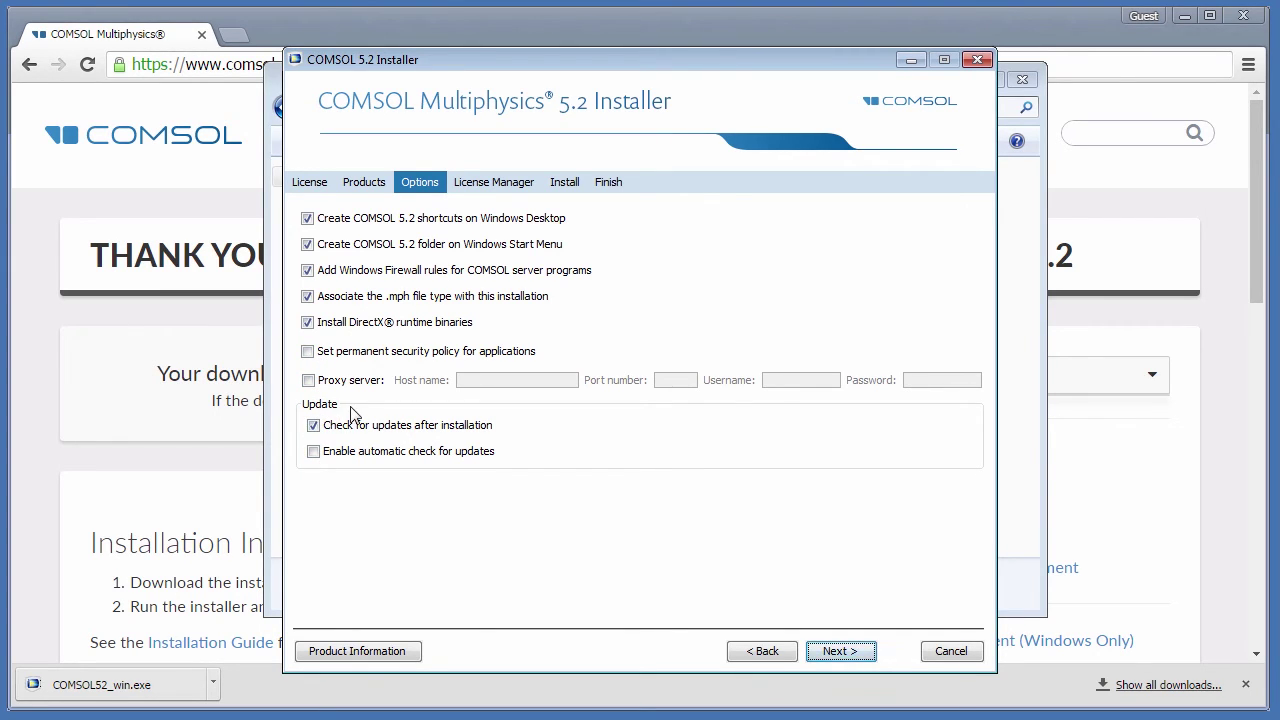
click(840, 651)
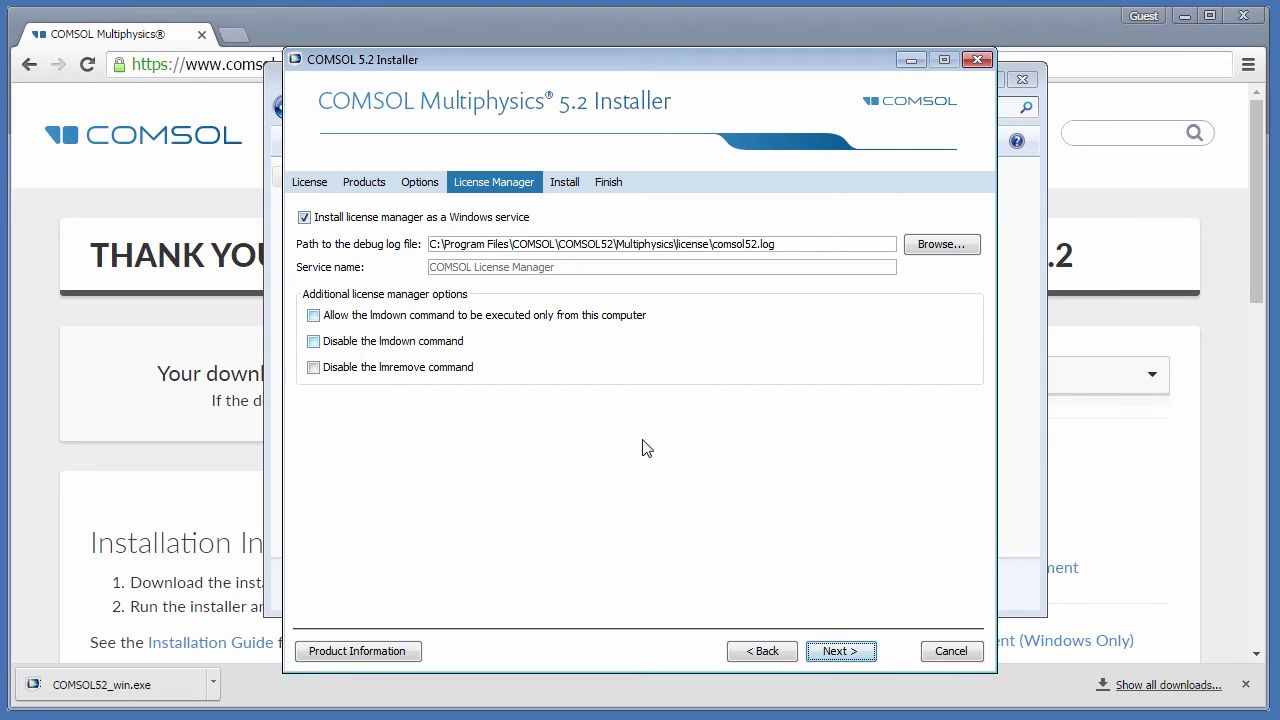
- Keep the license manager as a Windows service with default paths and continue
click(834, 652)
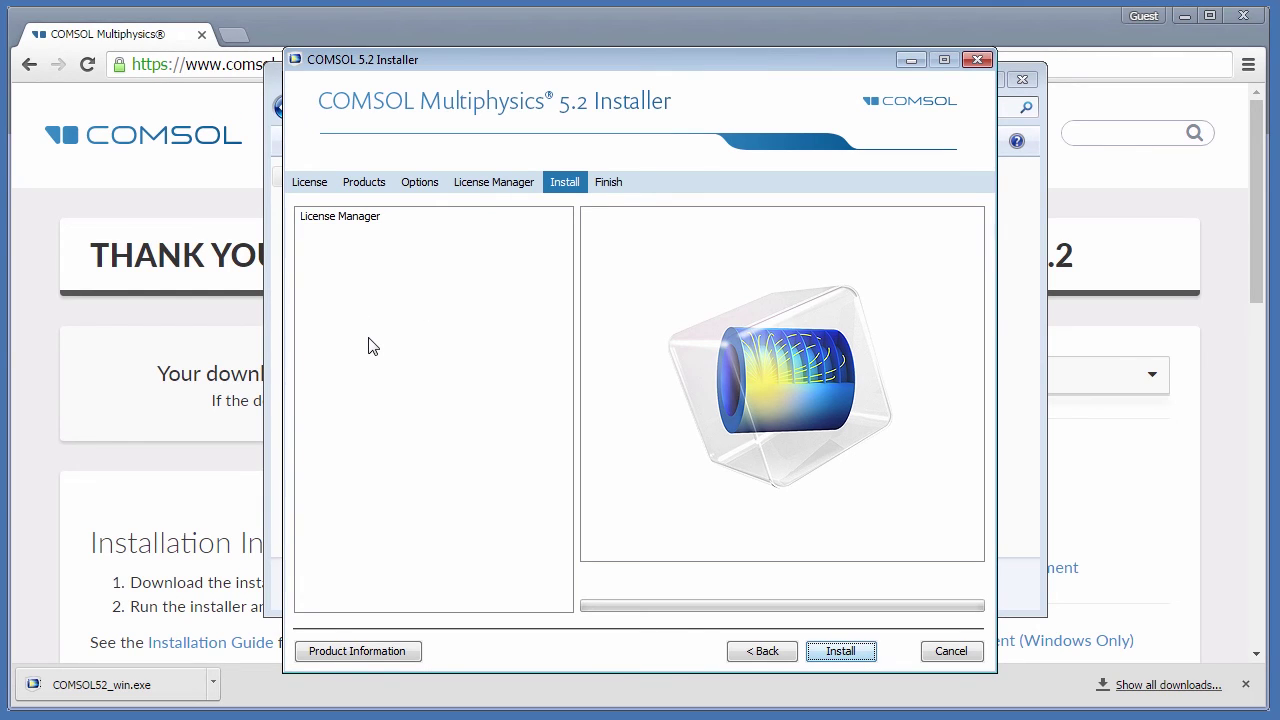
- Install the License Manager and wait for the successful Finish page
click(838, 652)
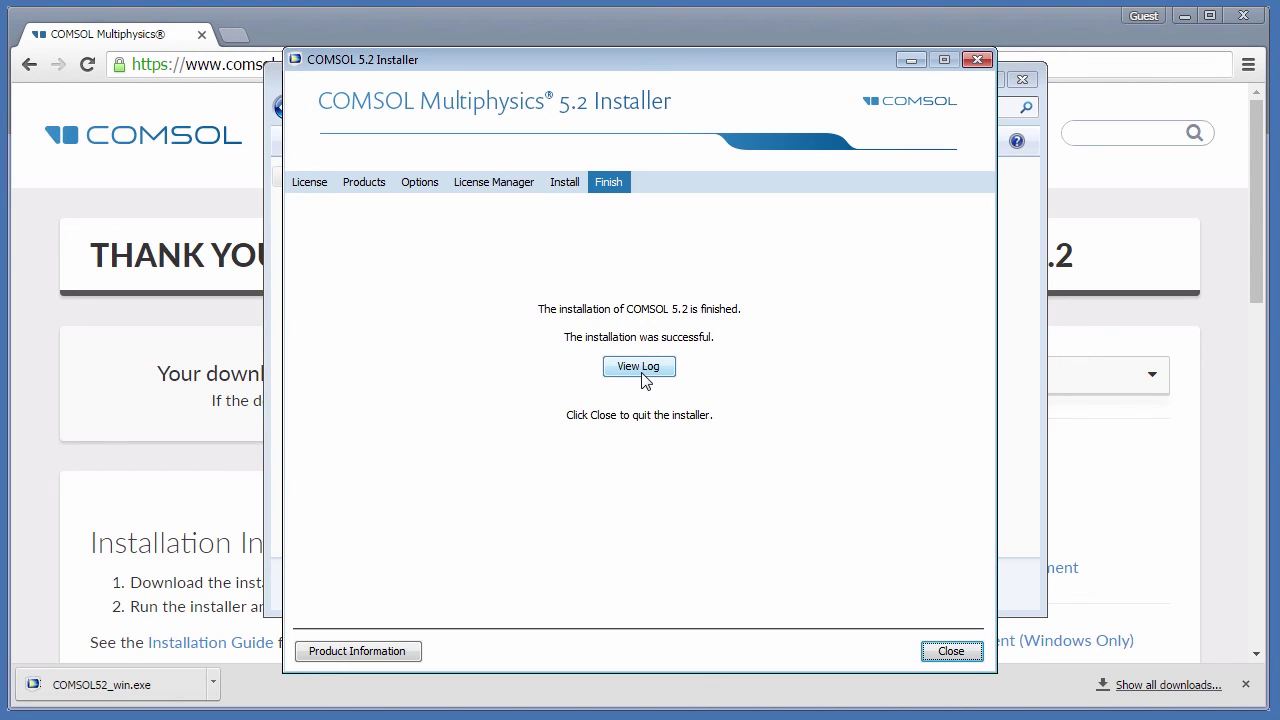
- Close the installer and drag License.dat from Downloads into Secure Folder
click(951, 652)
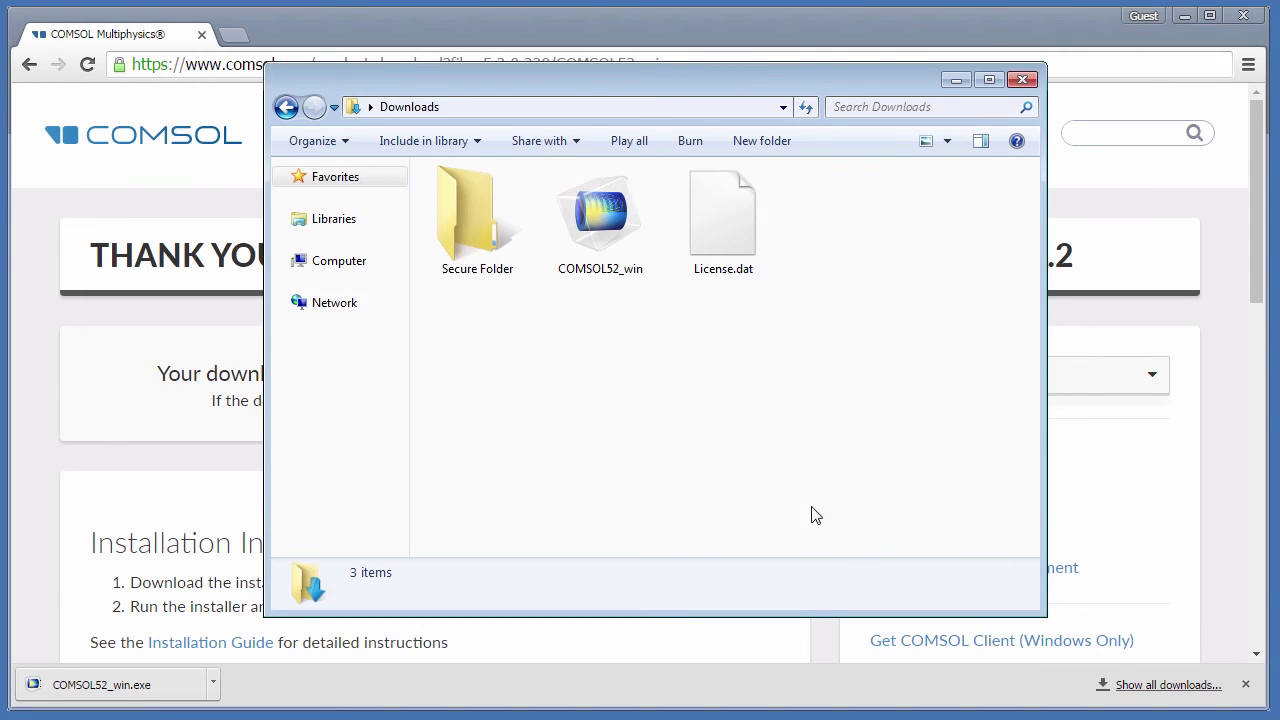
drag(708, 222, 487, 243)
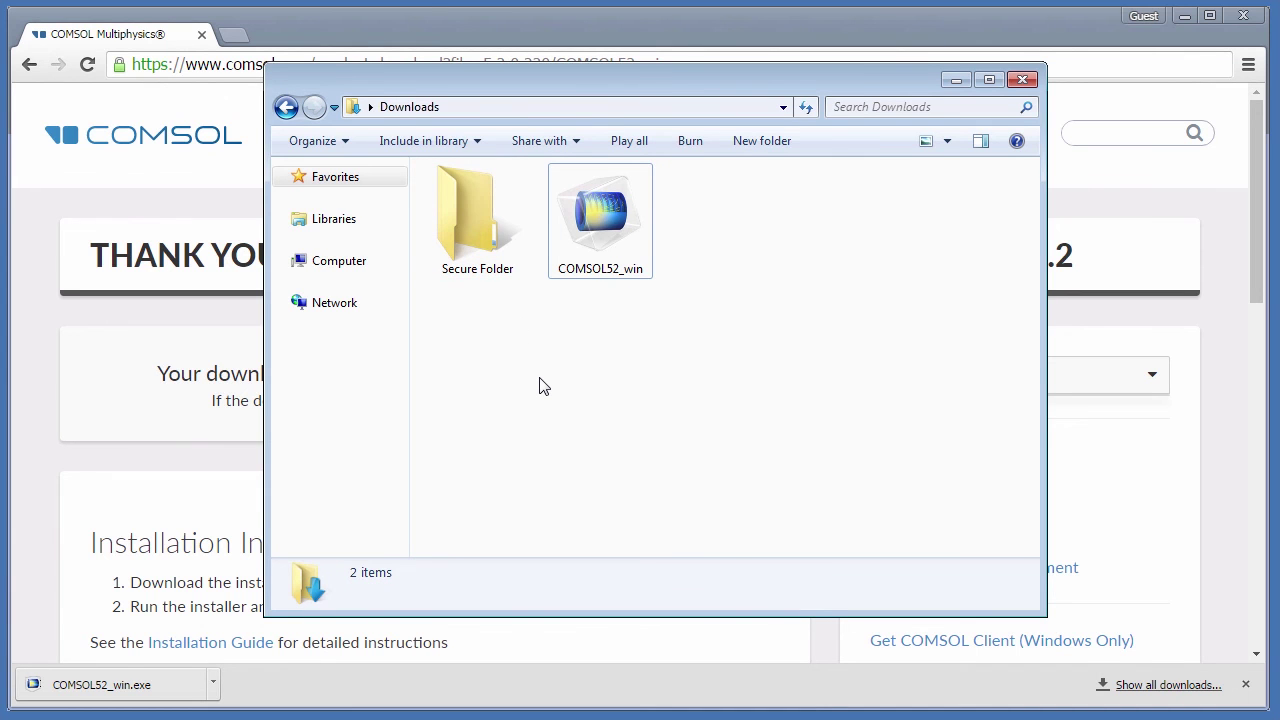